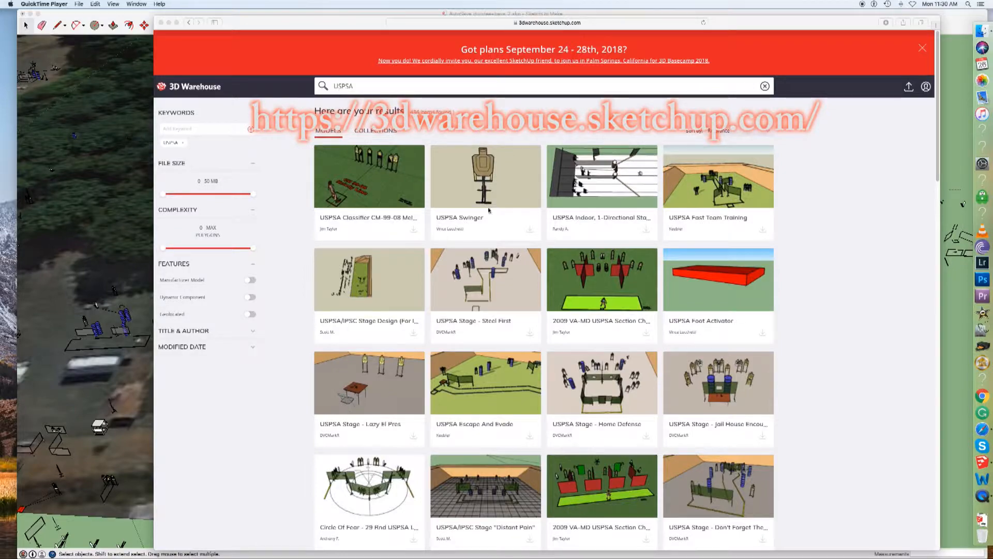
# Browse the USPSA model search results on 3D Warehouse for stages, targets and props.
pyautogui.scroll(-4, 681, 361)
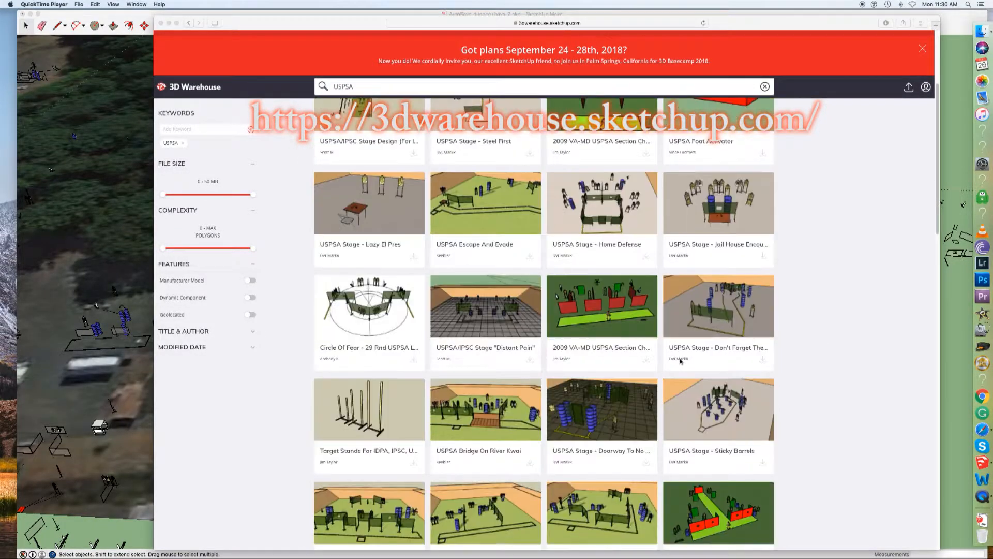
pyautogui.scroll(-1, 680, 361)
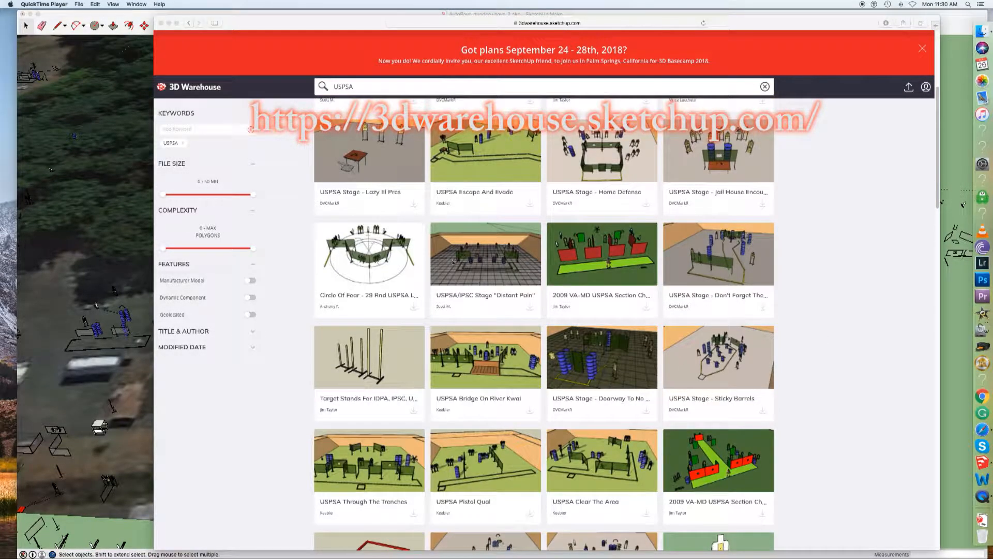
pyautogui.scroll(-3, 490, 444)
pyautogui.scroll(-8, 491, 444)
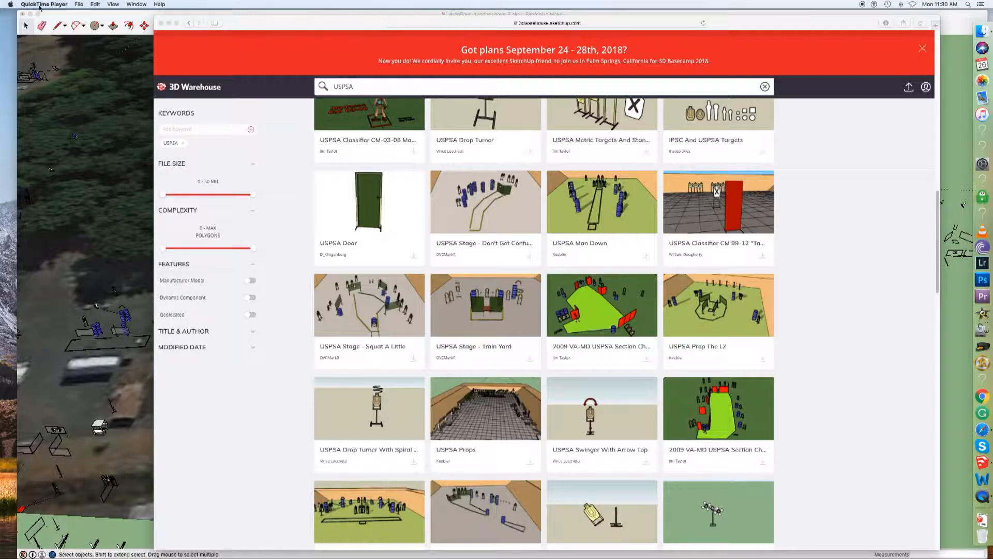
# Switch to the stage model in SketchUp and look over the available file commands.
pyautogui.click(145, 15)
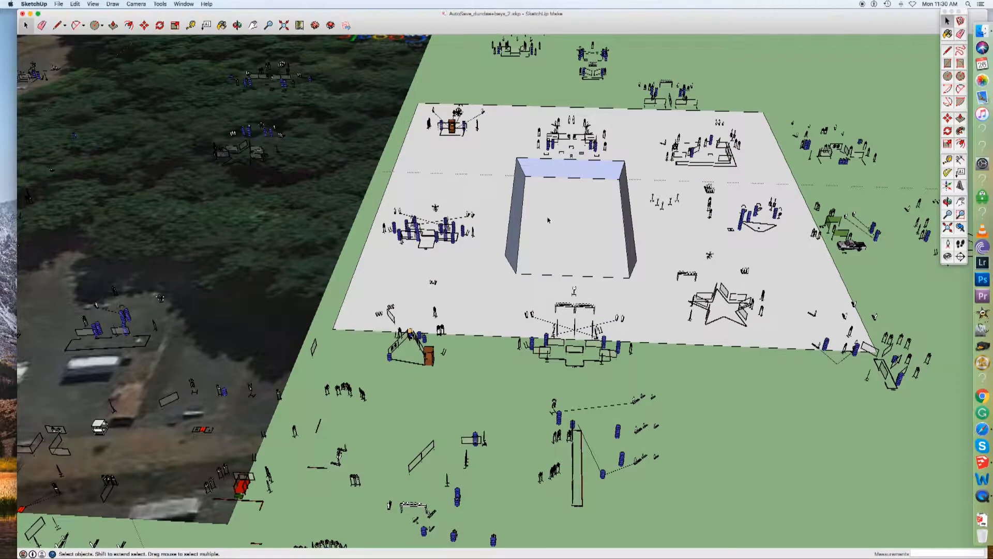
pyautogui.click(59, 4)
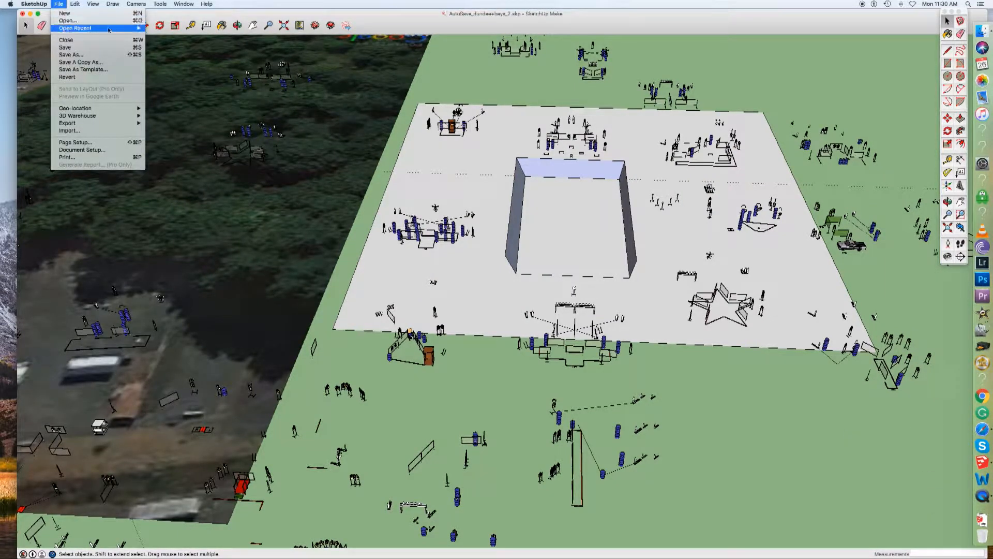
pyautogui.click(349, 15)
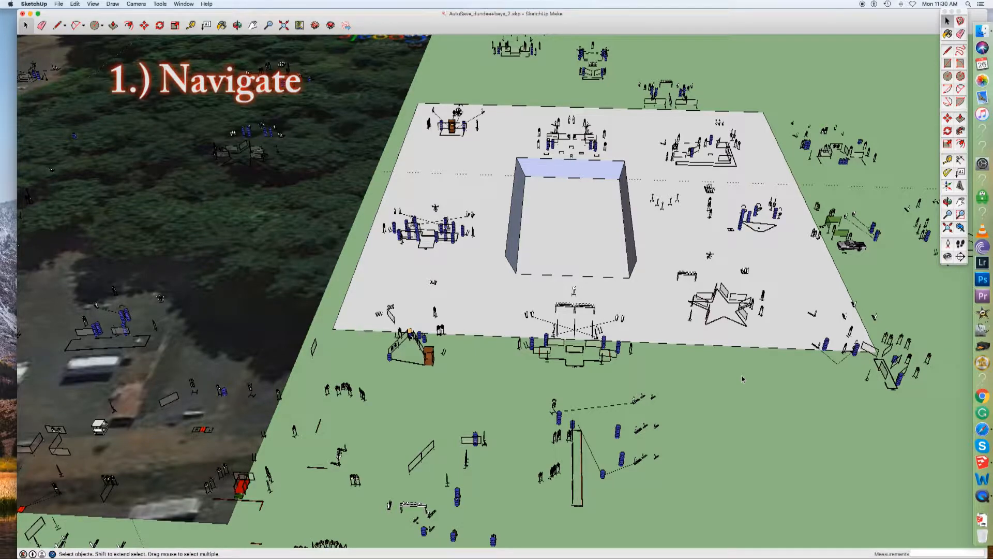
# Examine the stage layout around the central pit by orbiting, panning and zooming the model.
pyautogui.moveTo(732, 392); pyautogui.dragTo(646, 284, button='middle')
pyautogui.scroll(2, 646, 284)
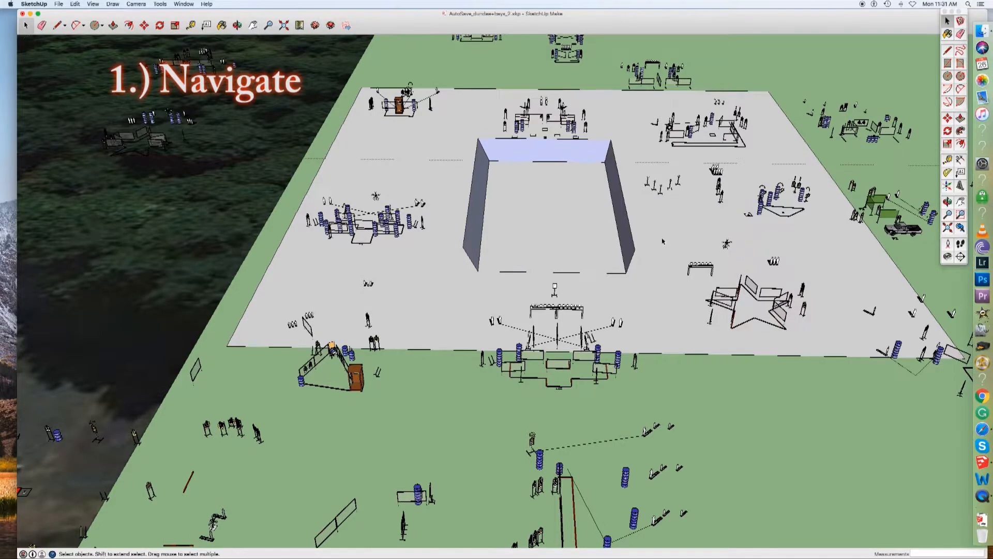
pyautogui.moveTo(666, 279); pyautogui.dragTo(657, 347, button='middle')
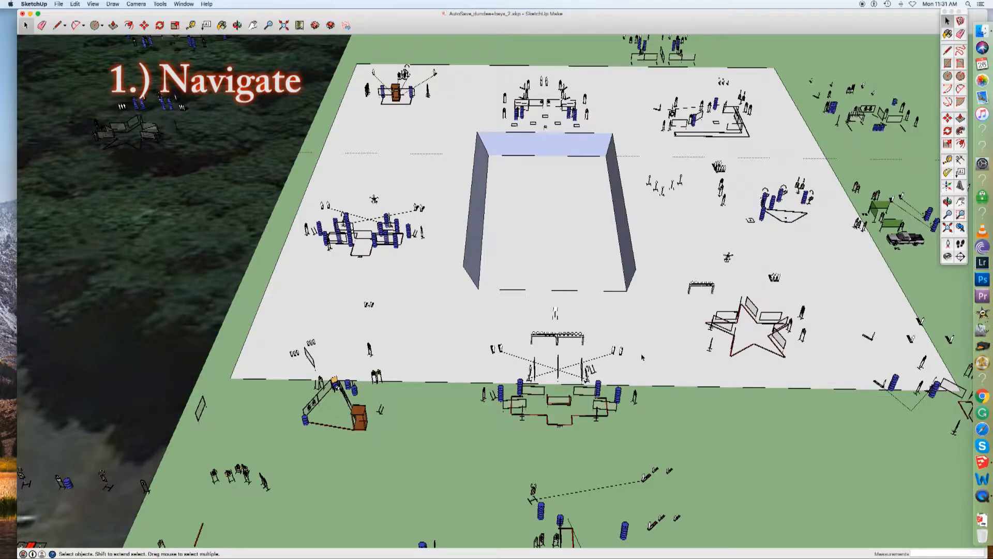
pyautogui.scroll(5, 641, 357)
pyautogui.scroll(-4, 642, 356)
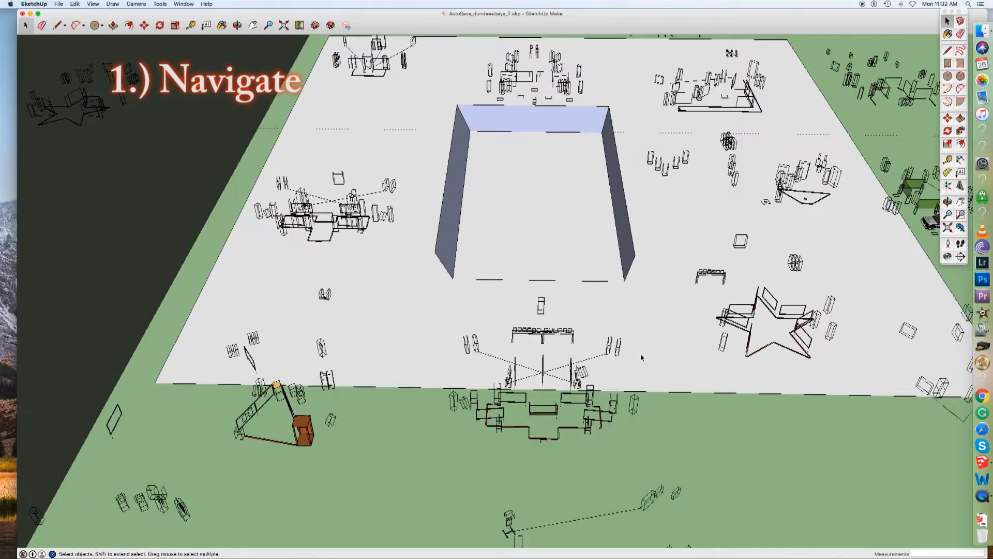
pyautogui.moveTo(641, 354); pyautogui.dragTo(637, 265, button='middle')
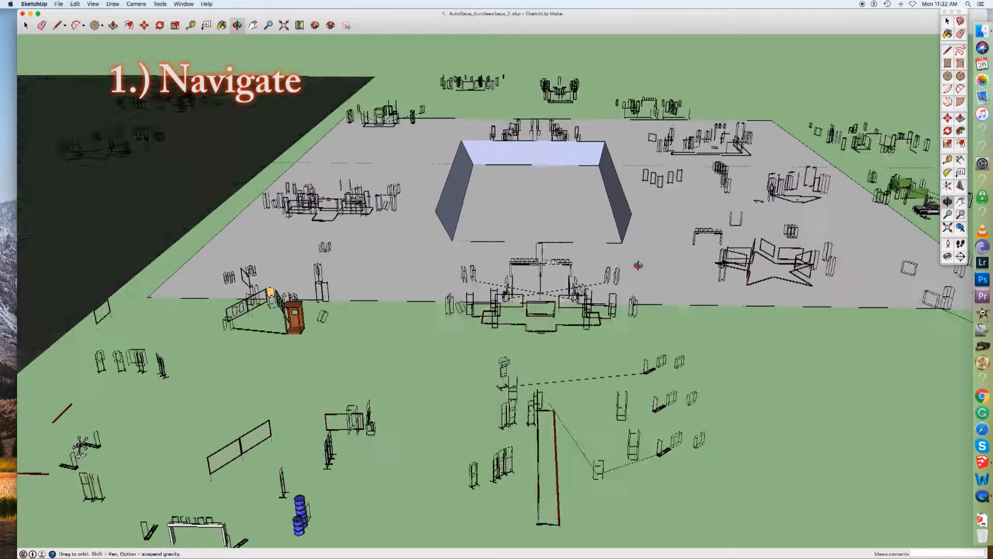
pyautogui.moveTo(635, 264); pyautogui.dragTo(650, 235)
pyautogui.keyDown('shift'); pyautogui.moveTo(650, 235); pyautogui.dragTo(578, 232, button='middle'); pyautogui.keyUp('shift')
pyautogui.scroll(5, 590, 270)
pyautogui.scroll(-5, 589, 269)
pyautogui.scroll(5, 589, 270)
pyautogui.scroll(-5, 589, 269)
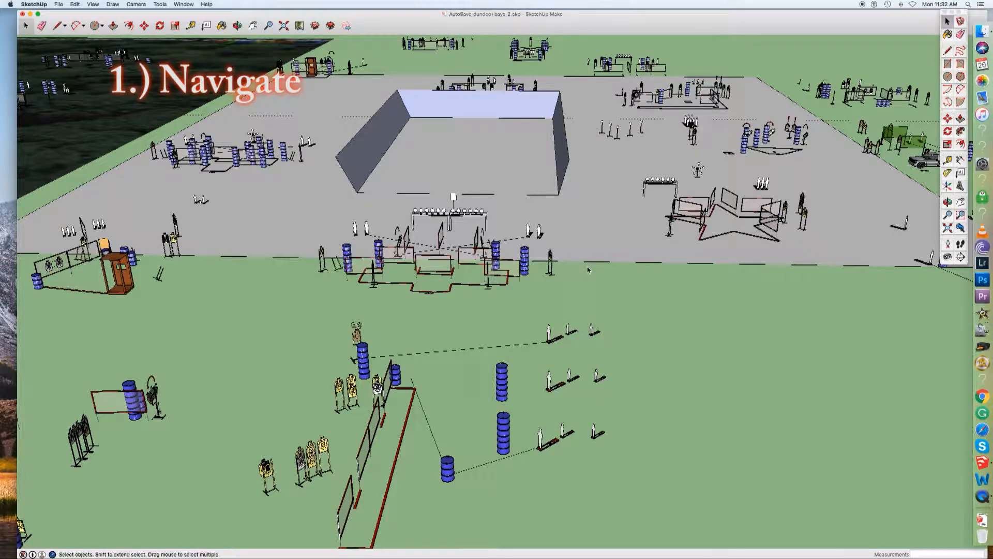
pyautogui.moveTo(606, 235); pyautogui.dragTo(632, 305, button='middle')
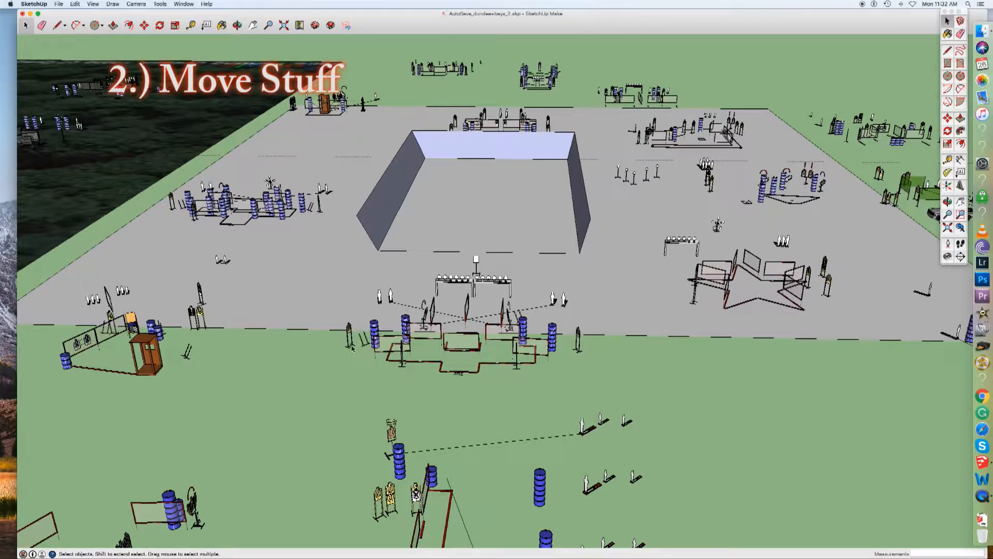
# Move the paper target beside the blue barrels along the red axis, away from the barrels.
pyautogui.scroll(8, 364, 341)
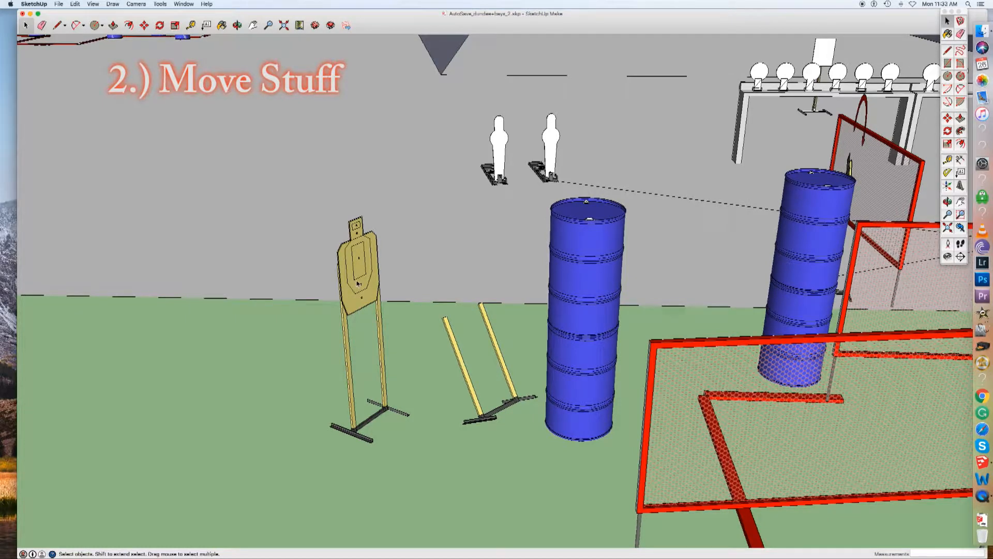
pyautogui.click(354, 281)
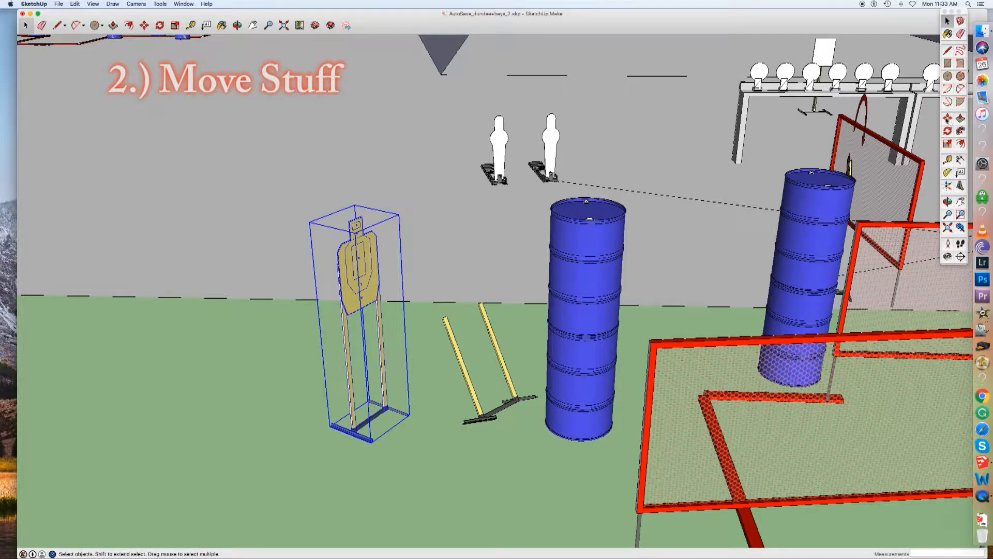
pyautogui.click(947, 118)
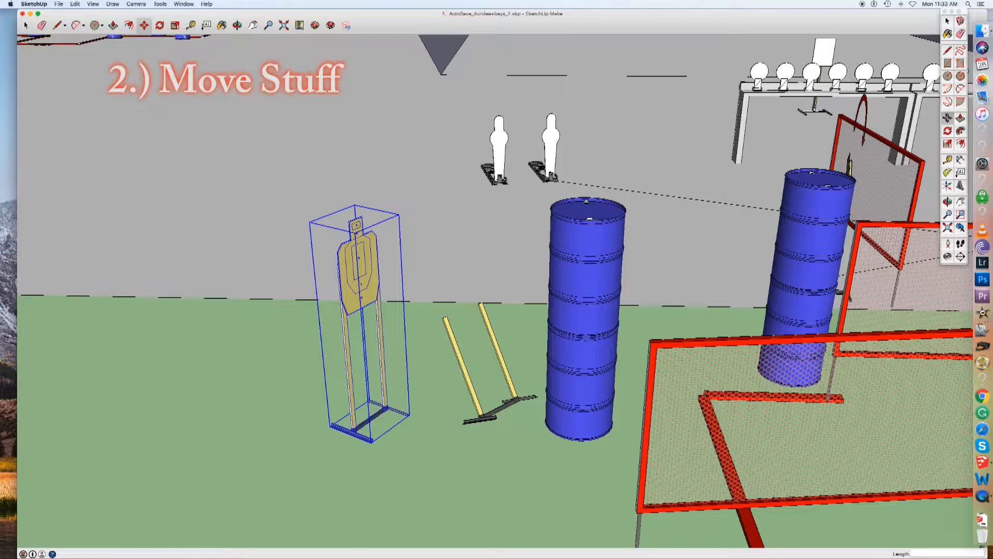
pyautogui.click(437, 478)
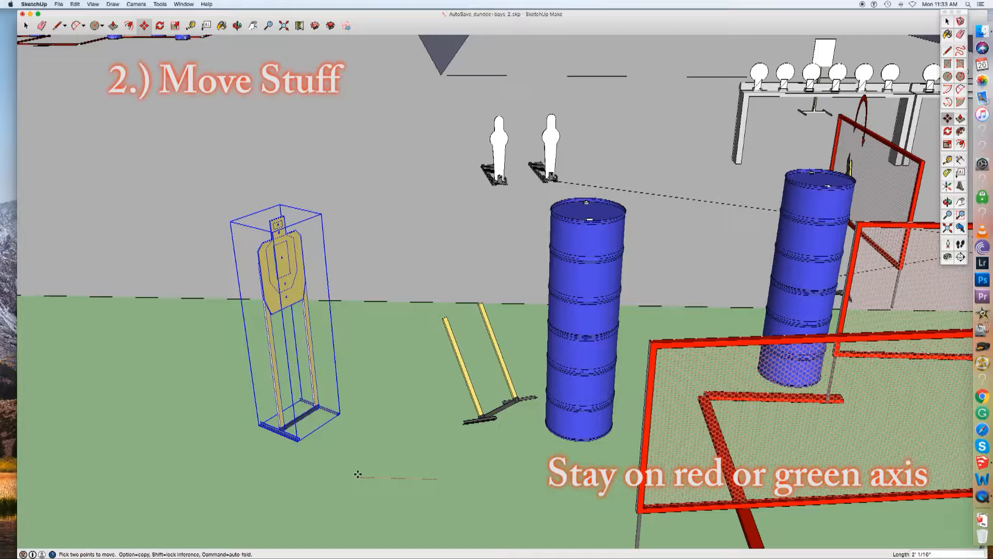
pyautogui.click(326, 472)
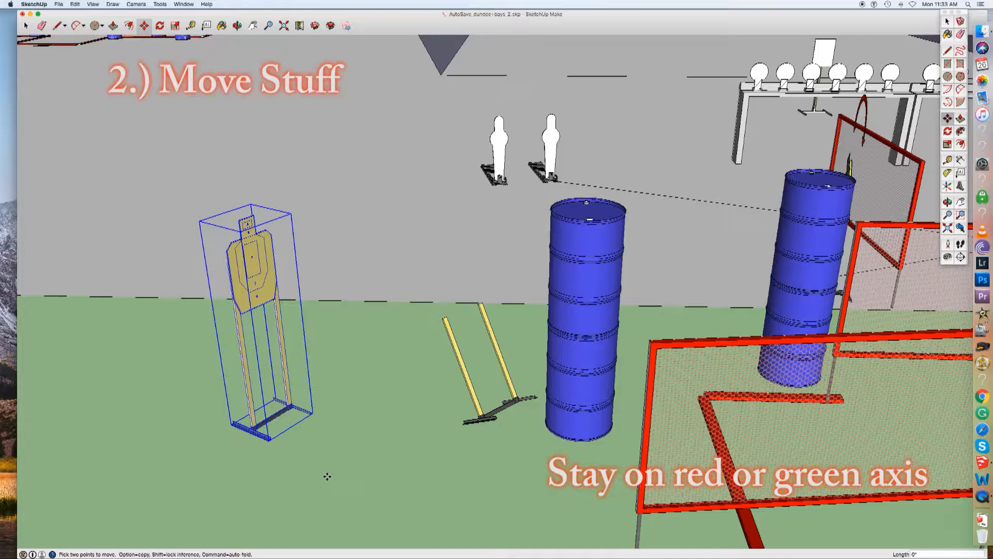
# Move the target back along the green axis, and about 11 1/2" along the red axis toward the barrels.
pyautogui.click(328, 465)
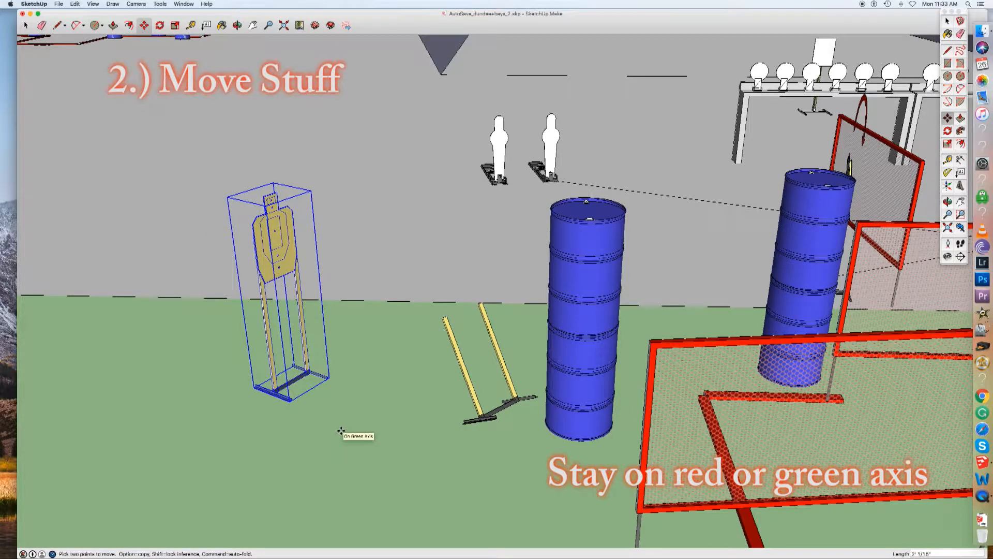
pyautogui.click(364, 410)
pyautogui.click(314, 425)
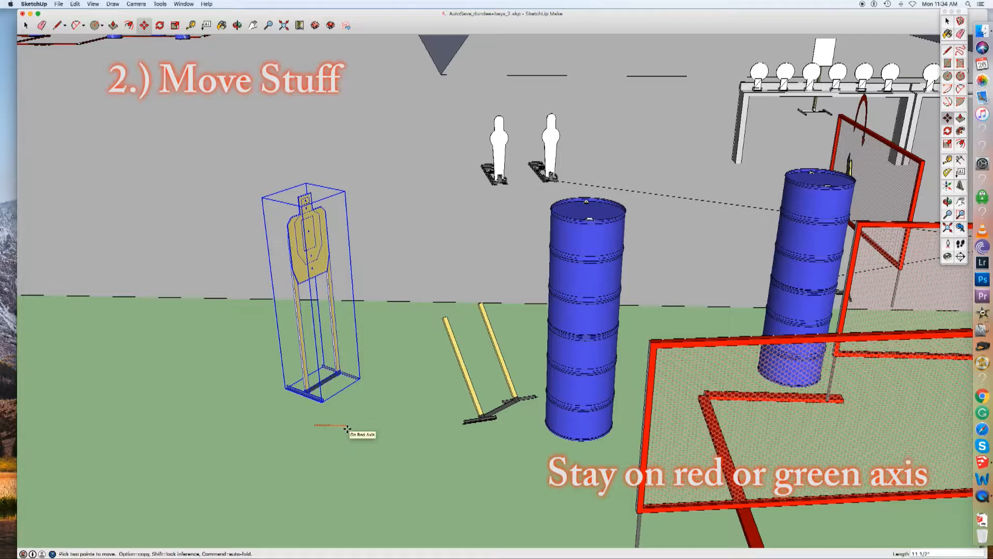
pyautogui.click(347, 428)
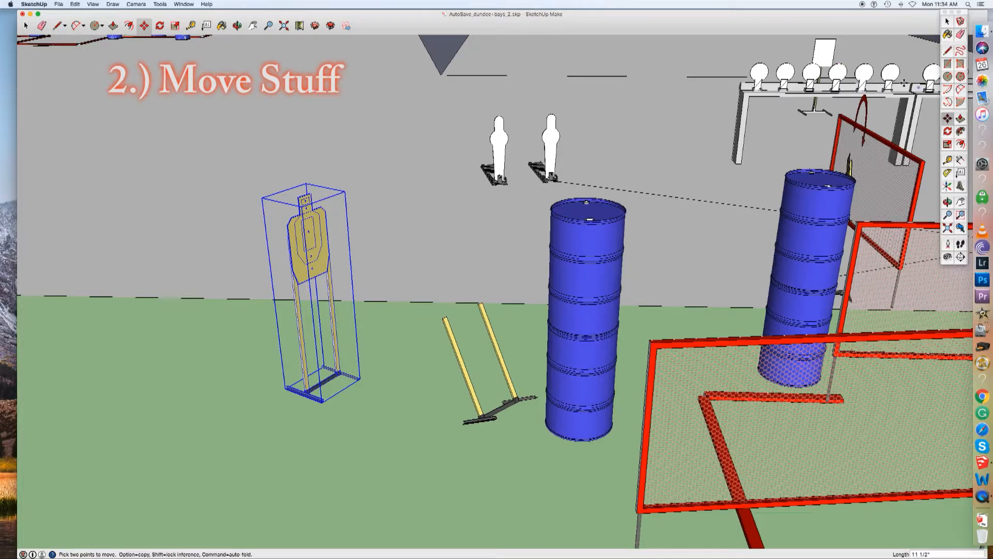
pyautogui.click(947, 22)
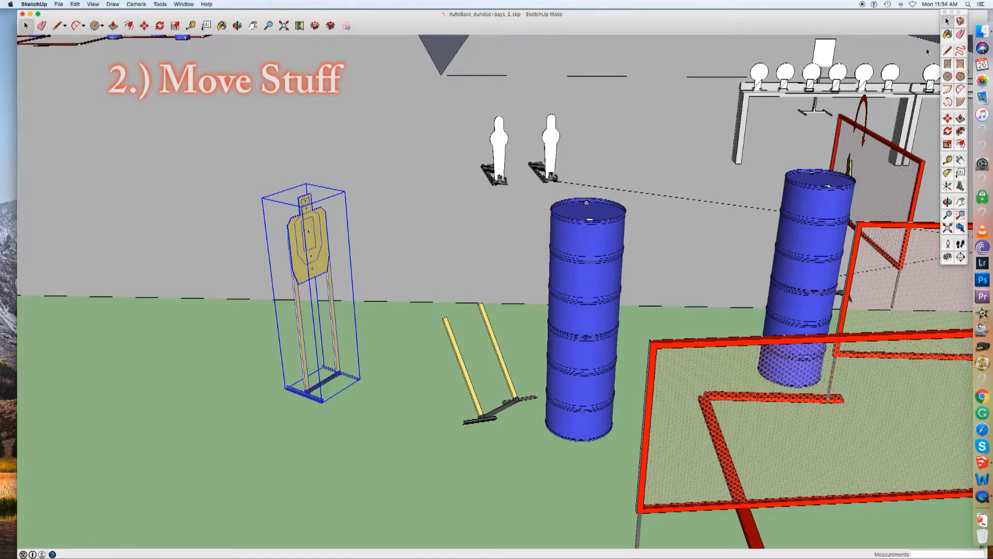
pyautogui.click(369, 433)
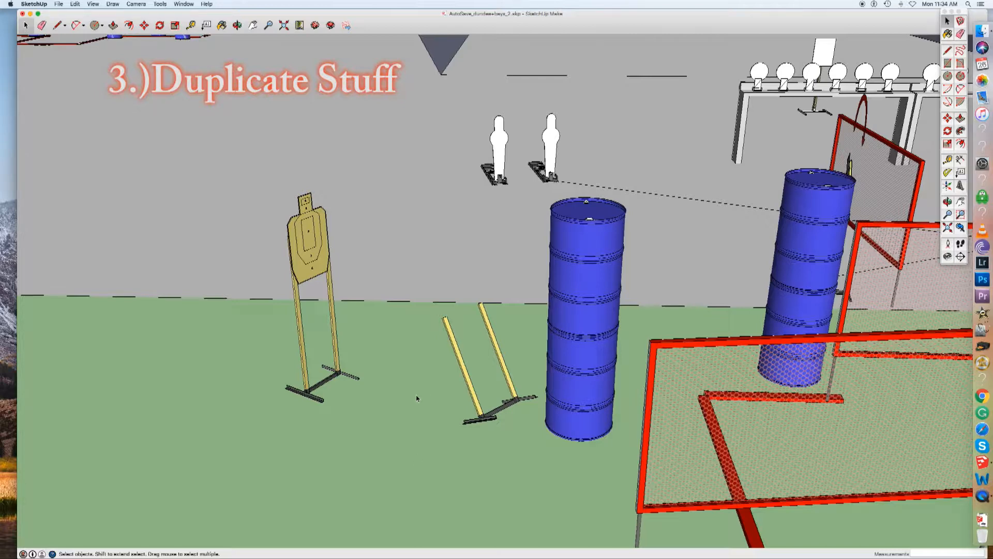
# Copy the paper target and paste the duplicate on the ground on the side away from the barrels.
pyautogui.click(317, 263)
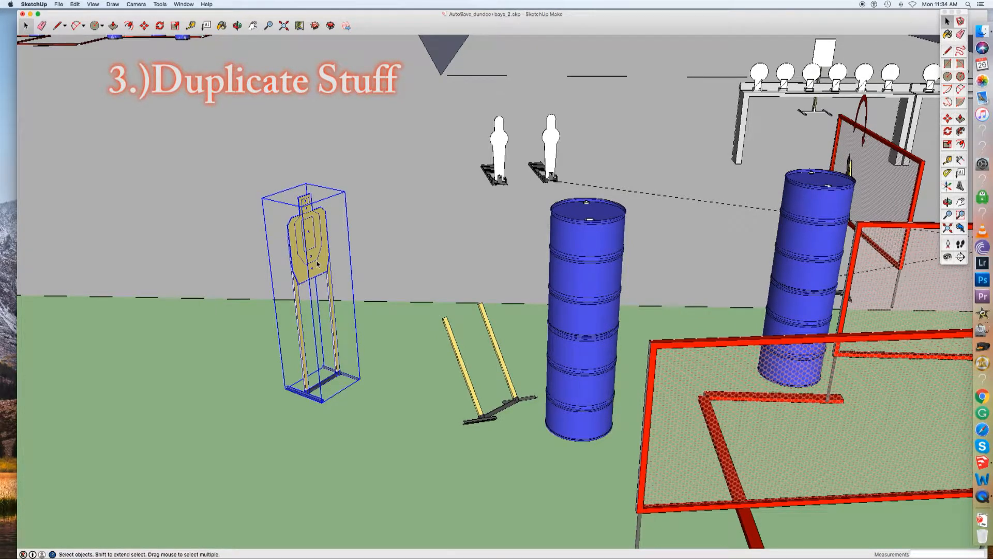
pyautogui.press('super+c')
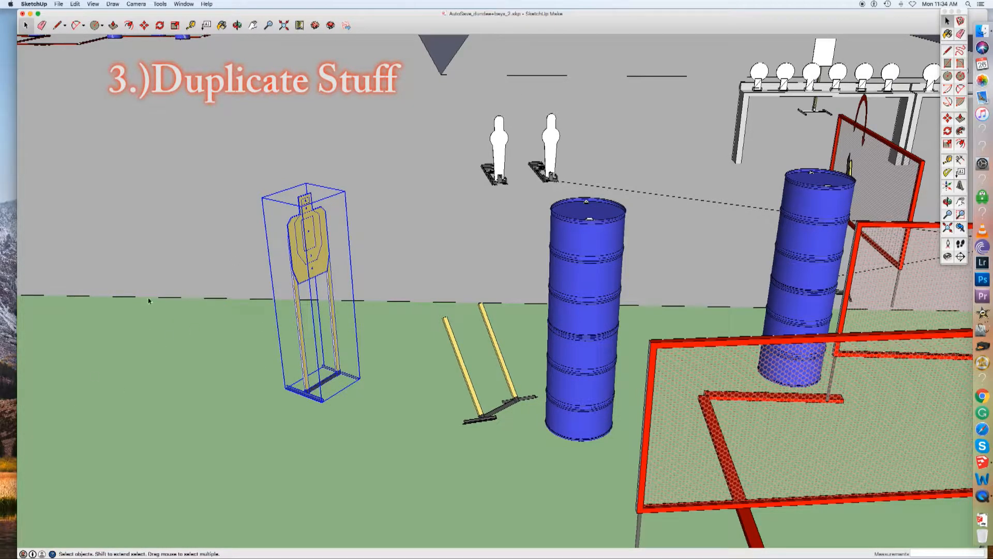
pyautogui.click(151, 331)
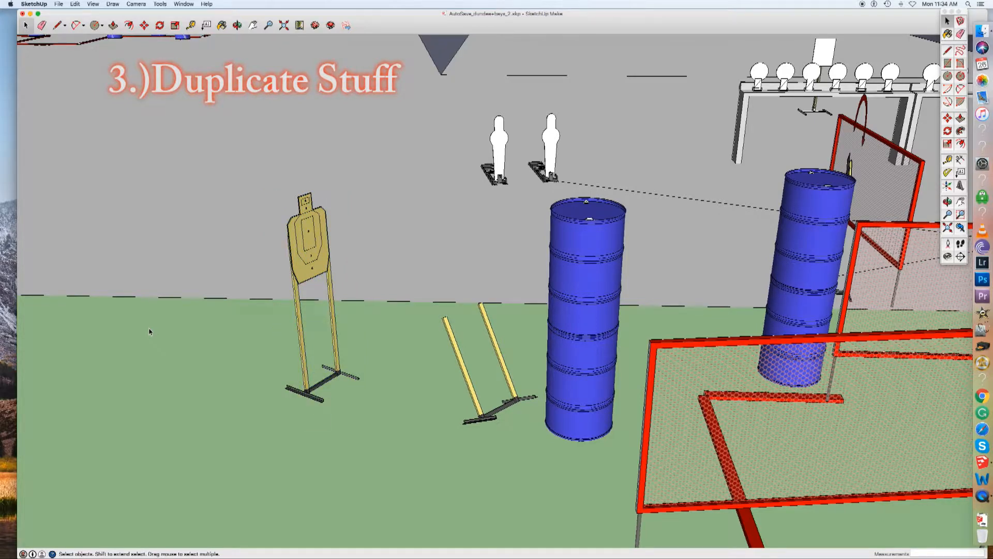
pyautogui.press('m')
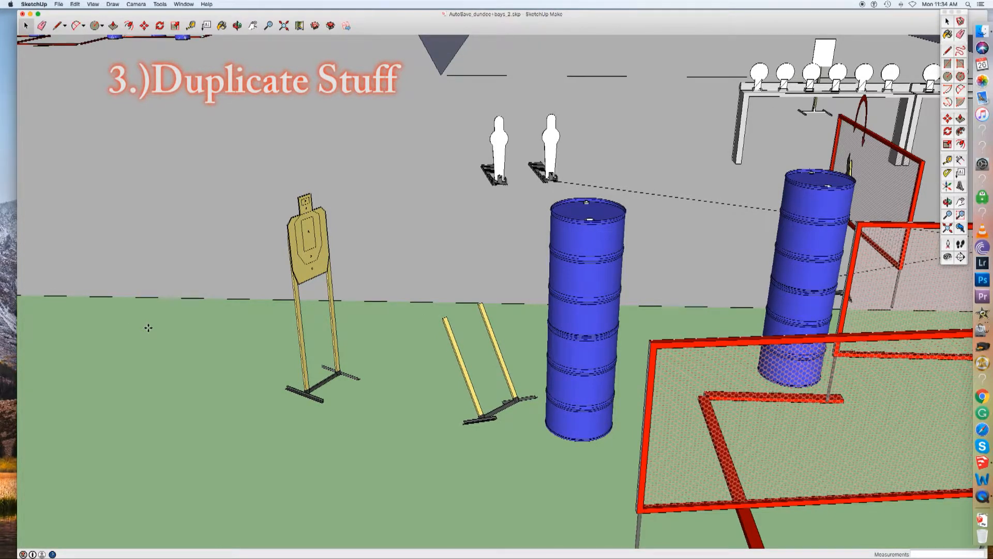
pyautogui.press('super+v')
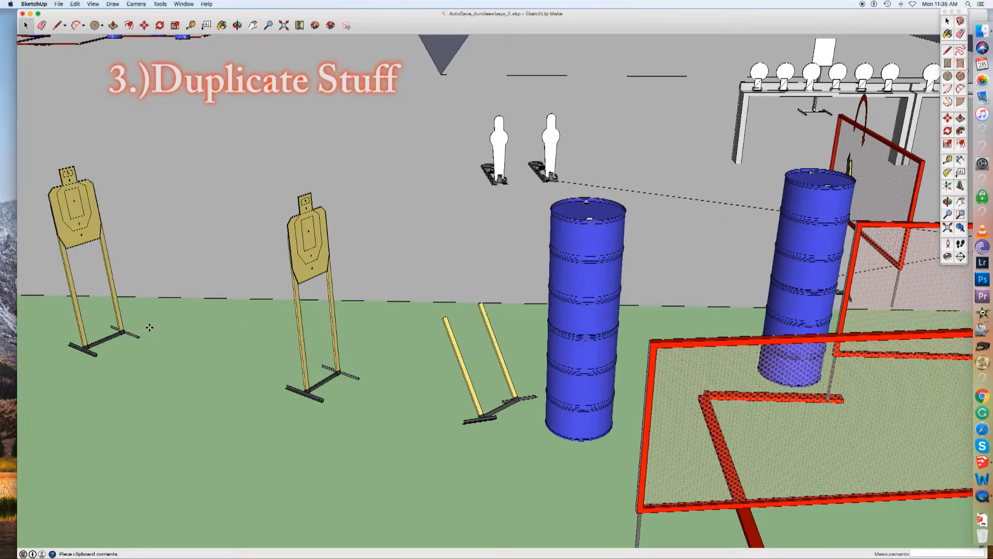
pyautogui.click(149, 327)
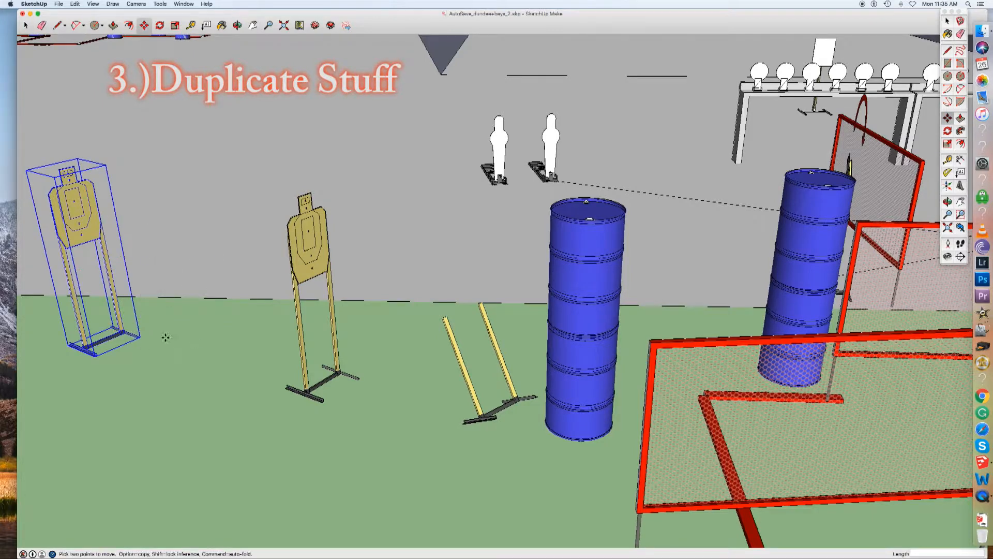
pyautogui.moveTo(162, 337)
pyautogui.mouseDown(button='middle')
pyautogui.moveTo(253, 350)
pyautogui.moveTo(257, 397)
pyautogui.moveTo(295, 339)
pyautogui.moveTo(286, 337)
pyautogui.moveTo(266, 370)
pyautogui.moveTo(250, 368)
pyautogui.mouseUp(button='middle')
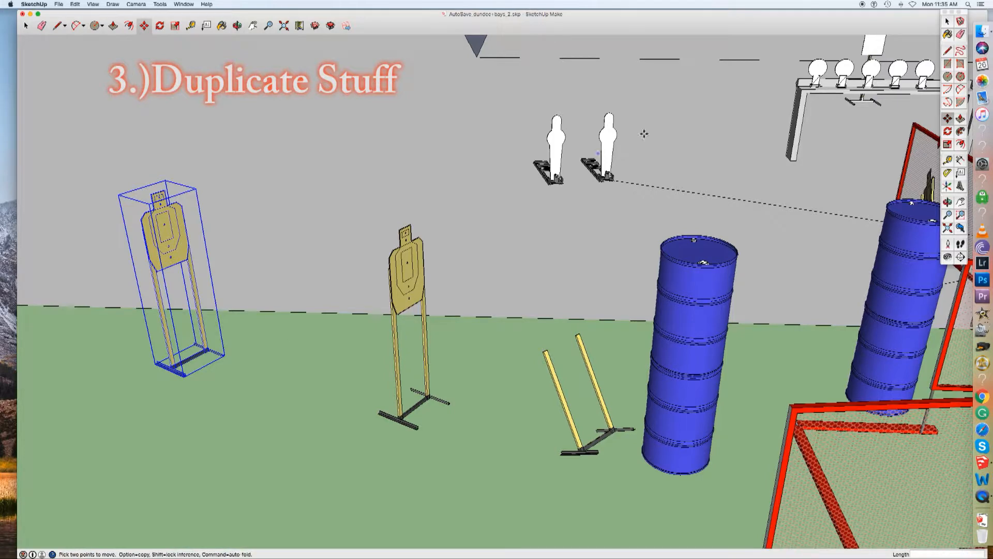
pyautogui.click(947, 21)
pyautogui.click(286, 427)
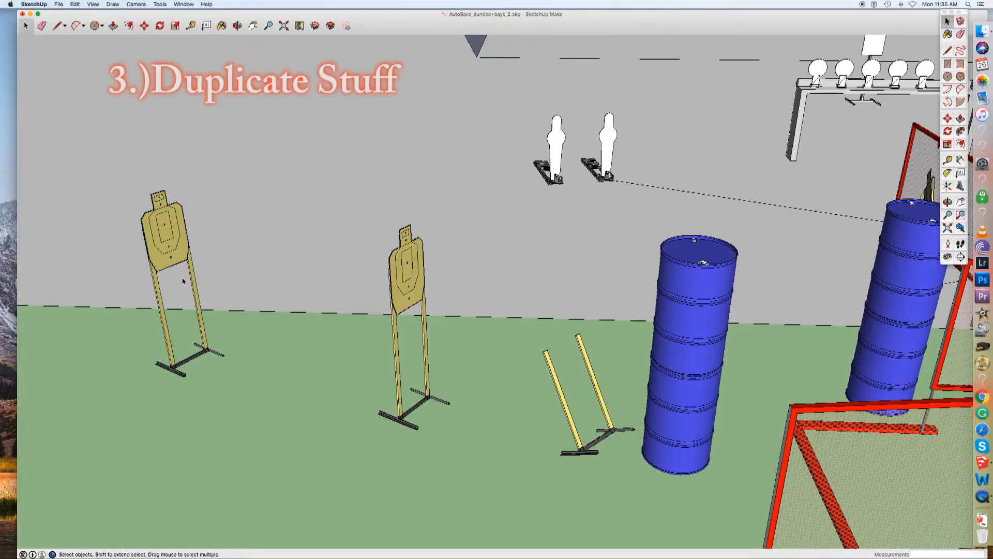
pyautogui.click(166, 236)
pyautogui.click(298, 398)
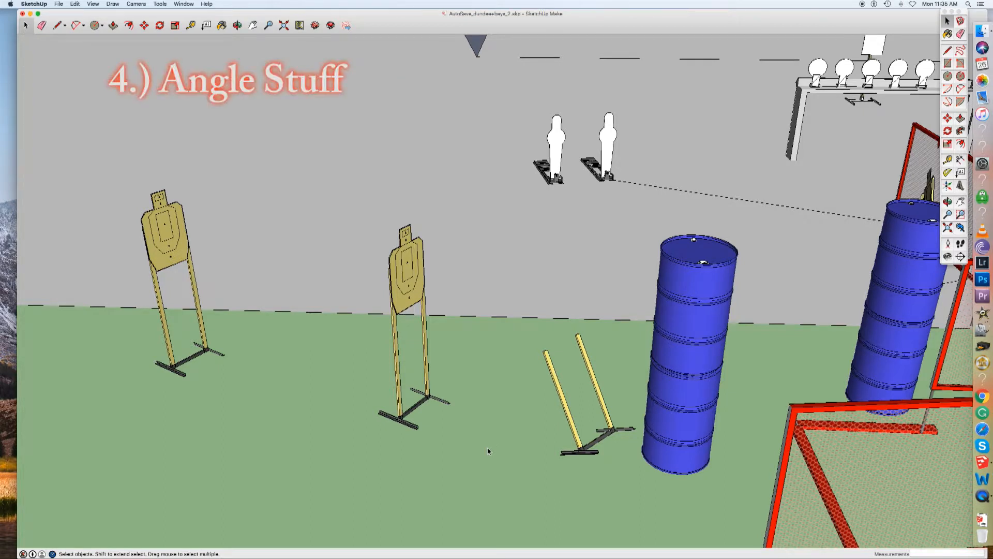
# Rotate the duplicated target clockwise on the ground plane about its front base corner, using the base edge as reference.
pyautogui.click(160, 234)
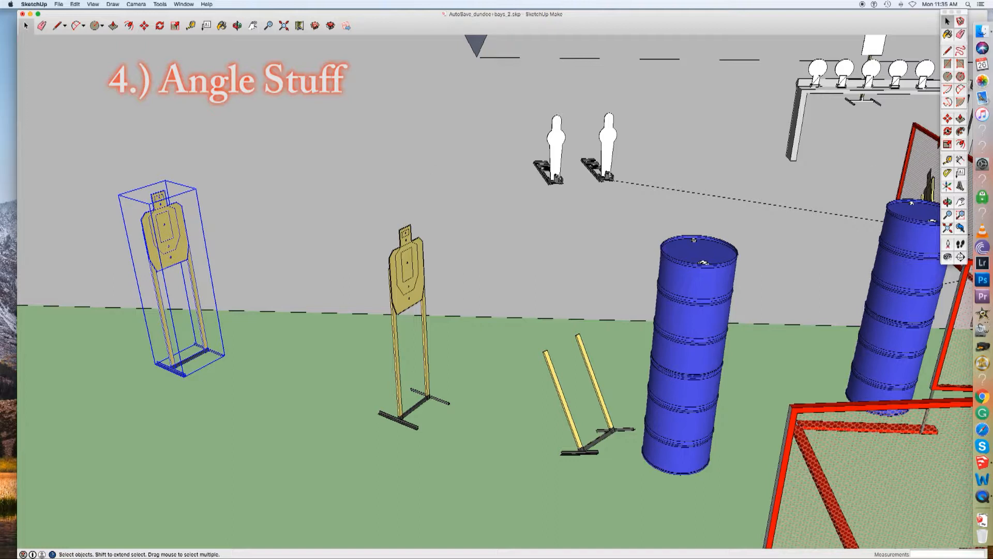
pyautogui.click(947, 132)
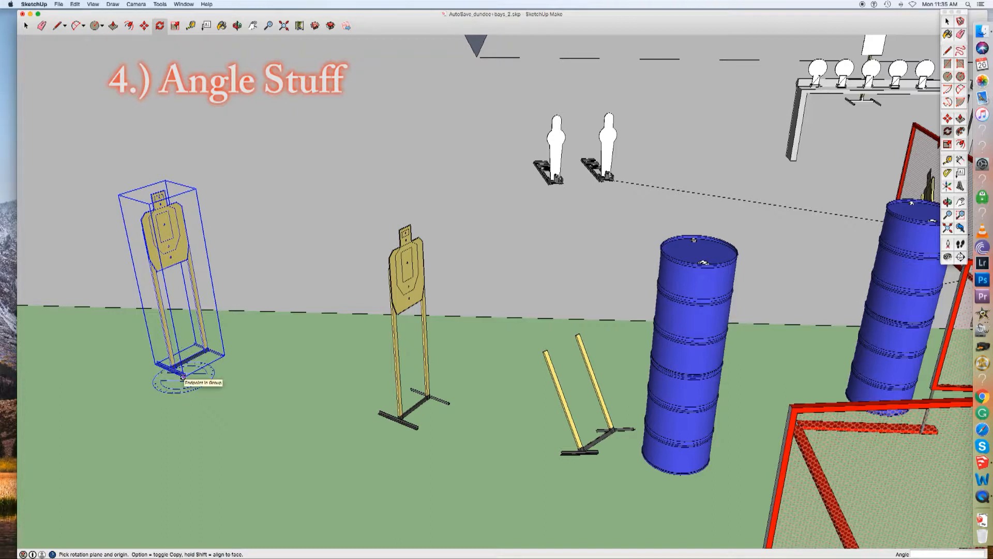
pyautogui.click(183, 377)
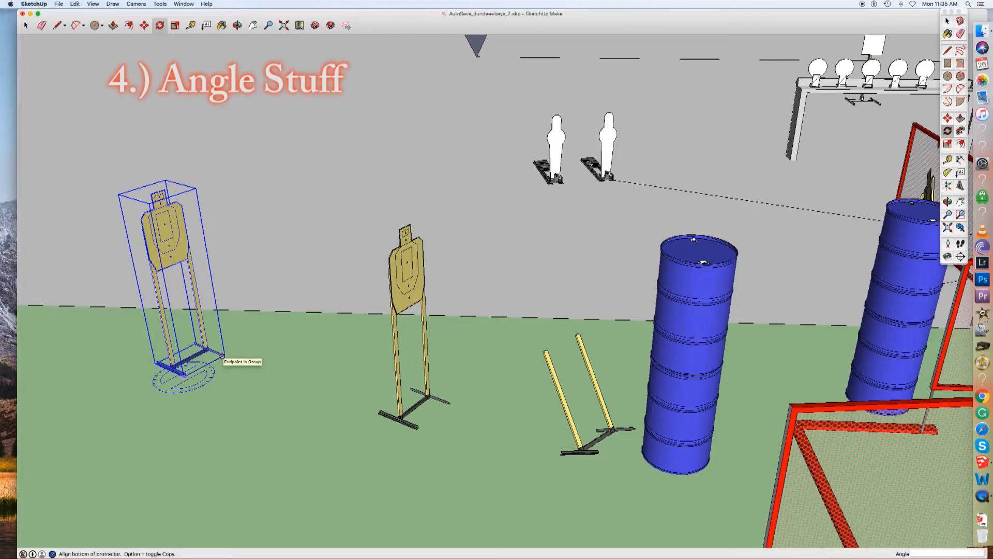
pyautogui.click(222, 356)
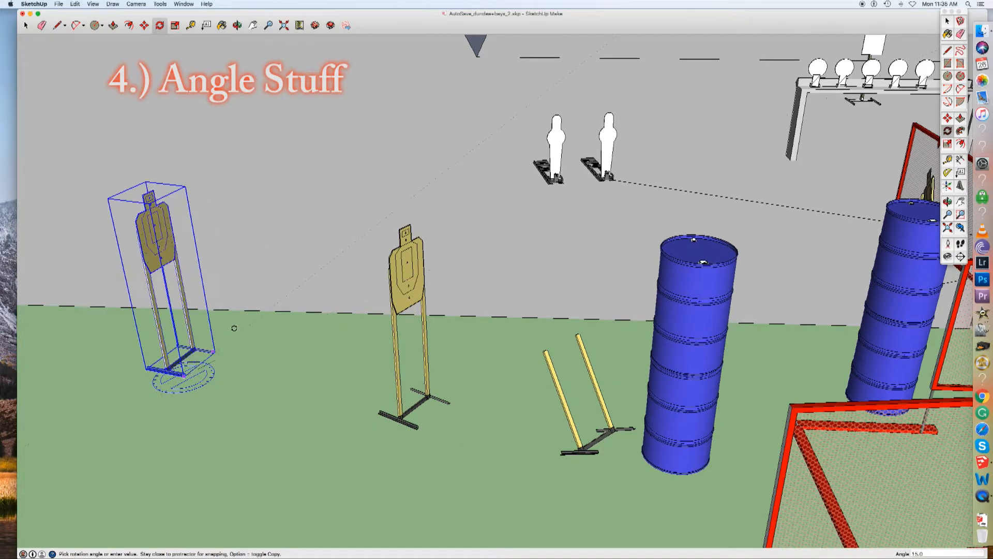
pyautogui.click(251, 359)
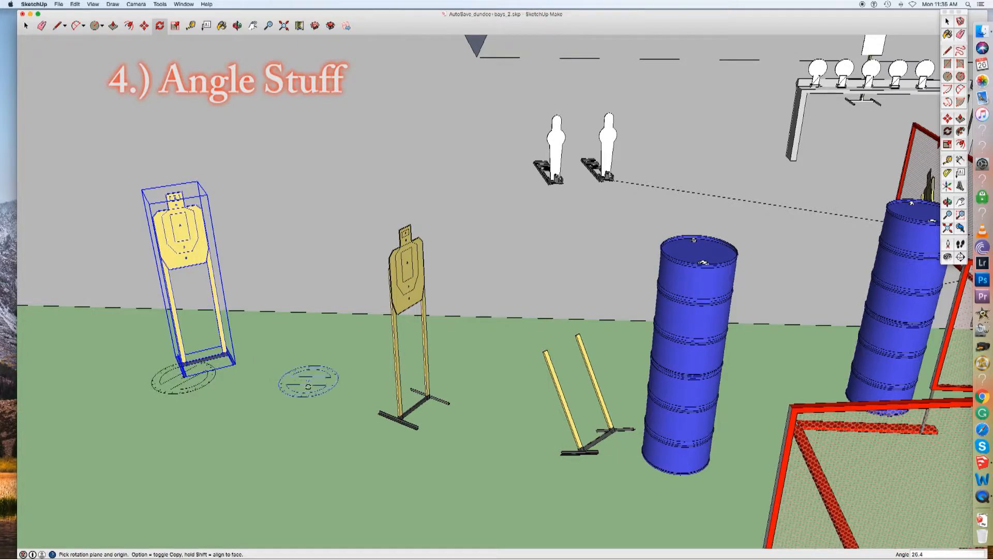
pyautogui.click(947, 21)
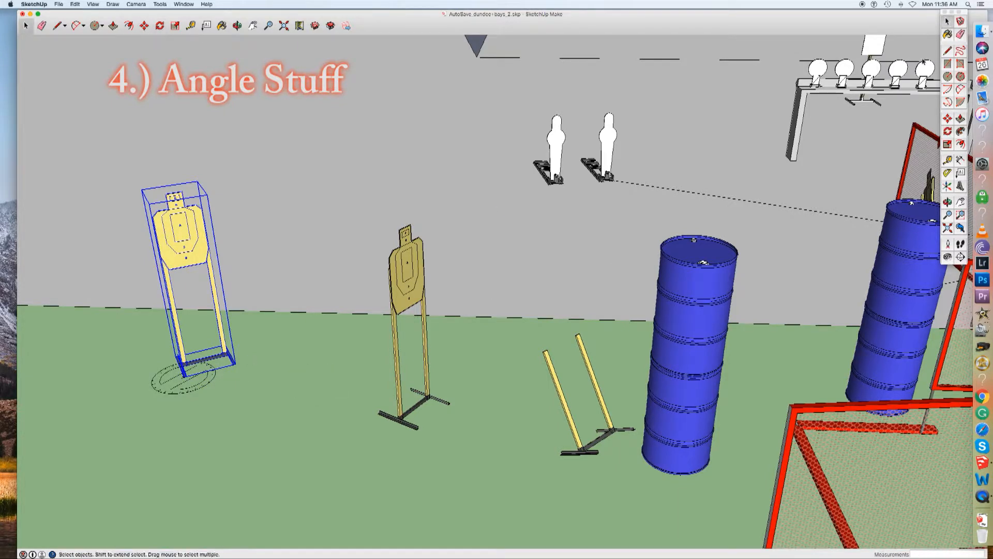
pyautogui.click(300, 362)
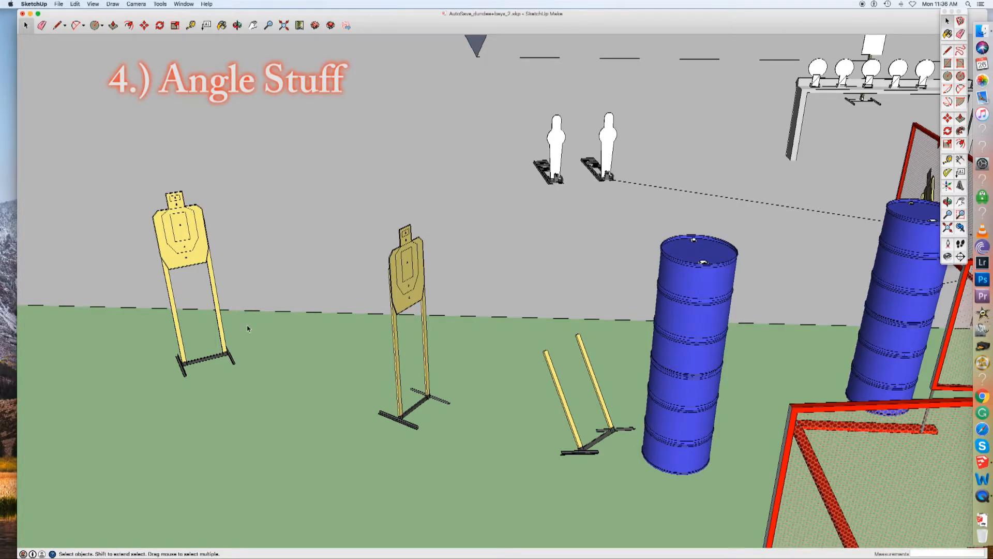
pyautogui.scroll(-10, 304, 388)
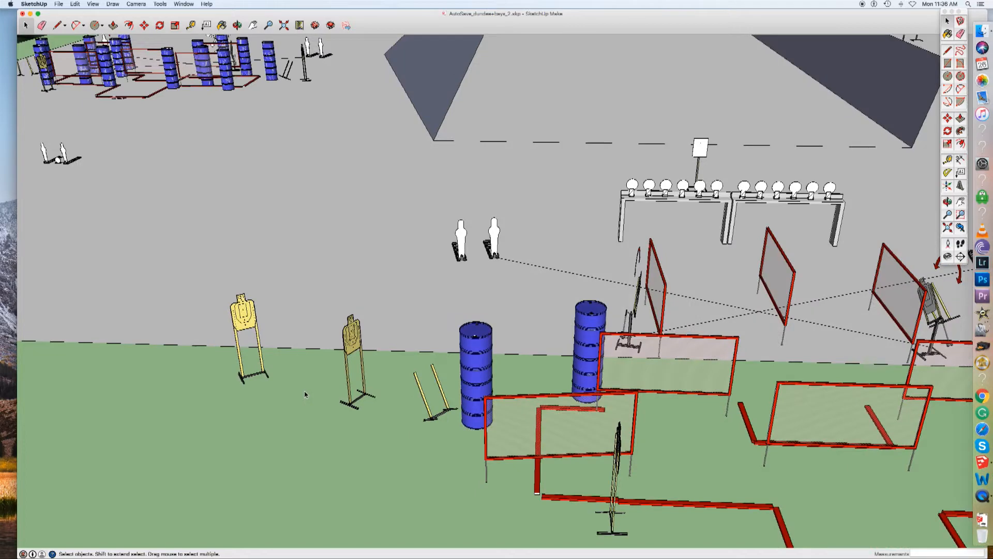
pyautogui.scroll(-2, 526, 257)
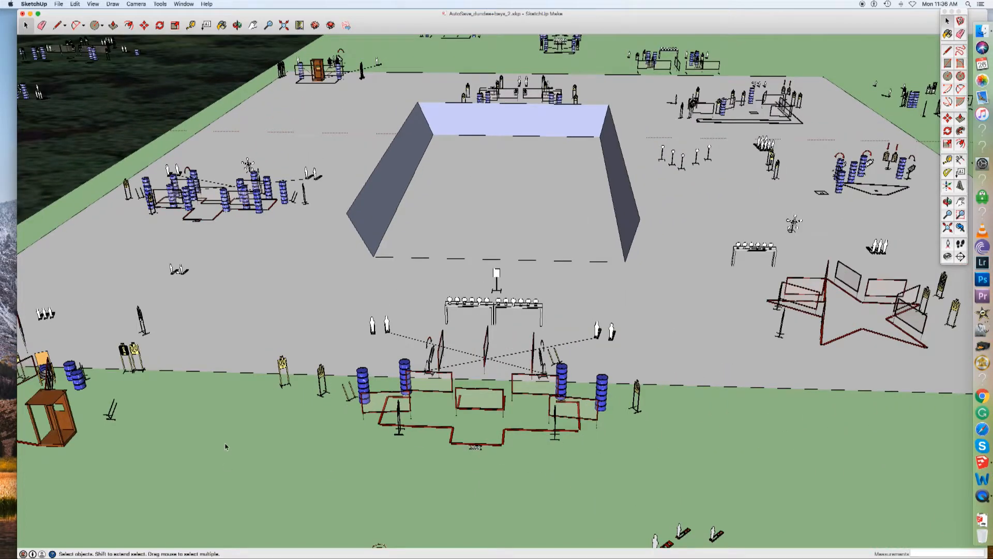